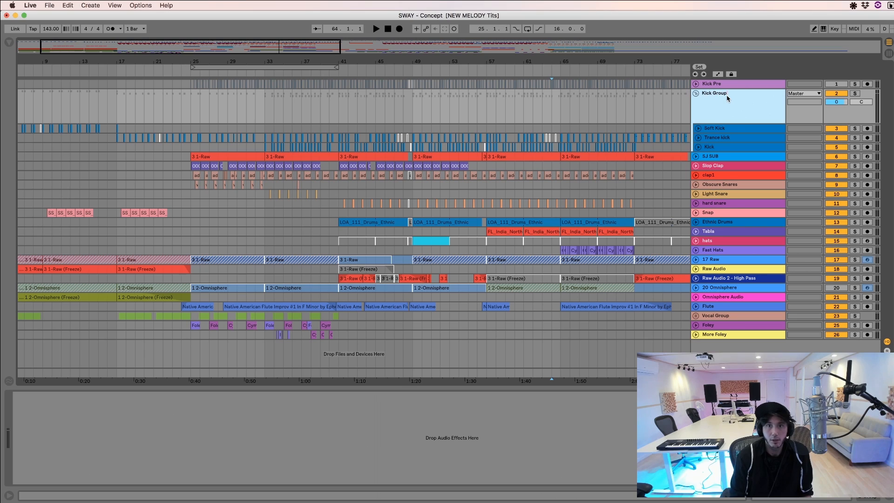
- Group the tracks from Slop Clap through Snap and name the group Clap Group
left_click(724, 166)
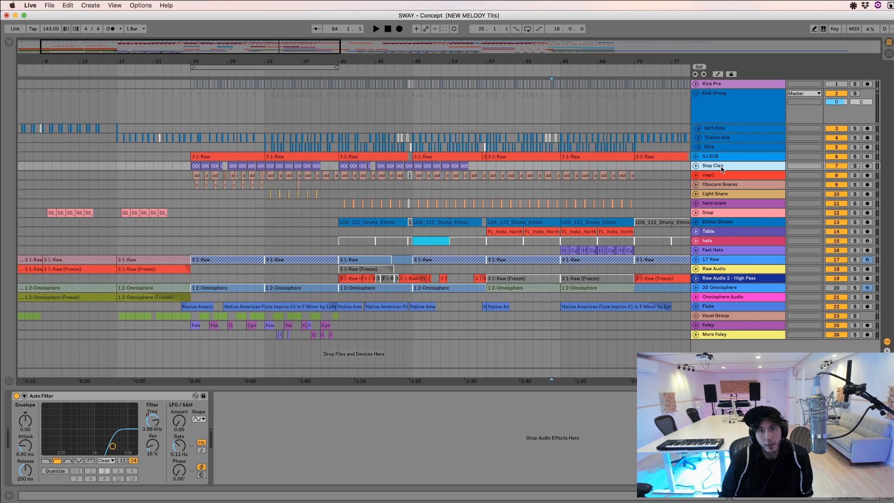
left_click(723, 213, "shift")
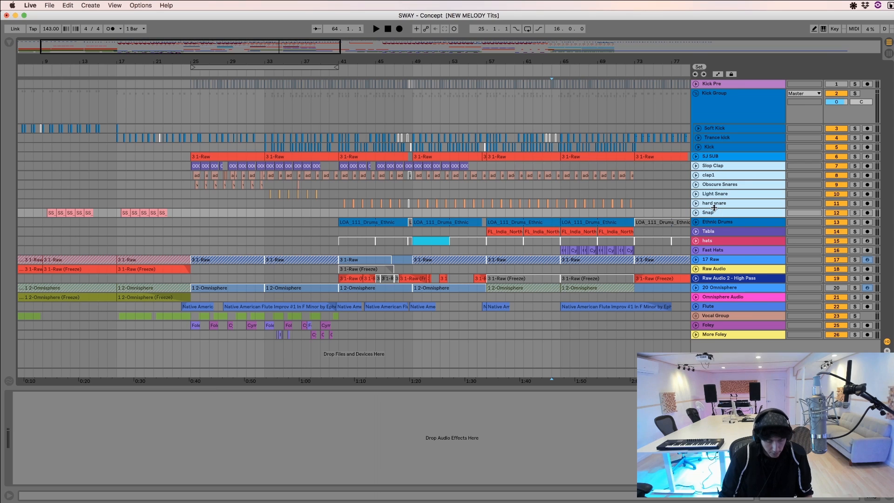
key("super+g")
key("super+r")
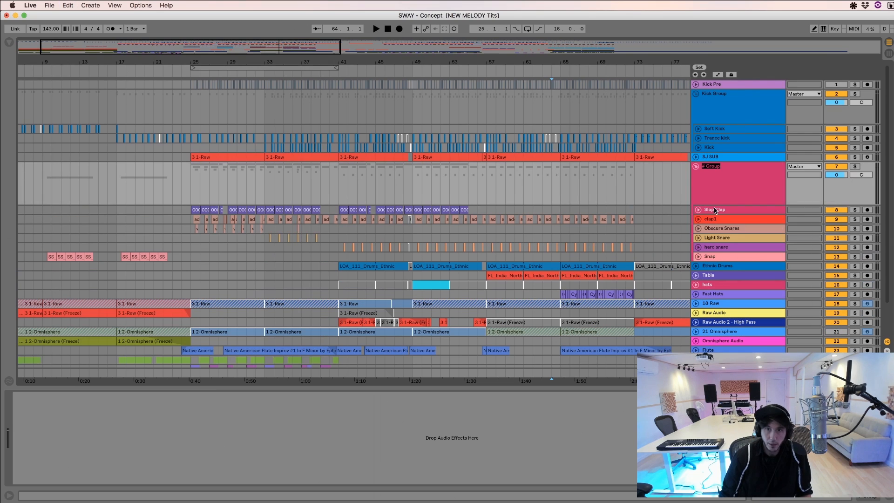
type("Clap")
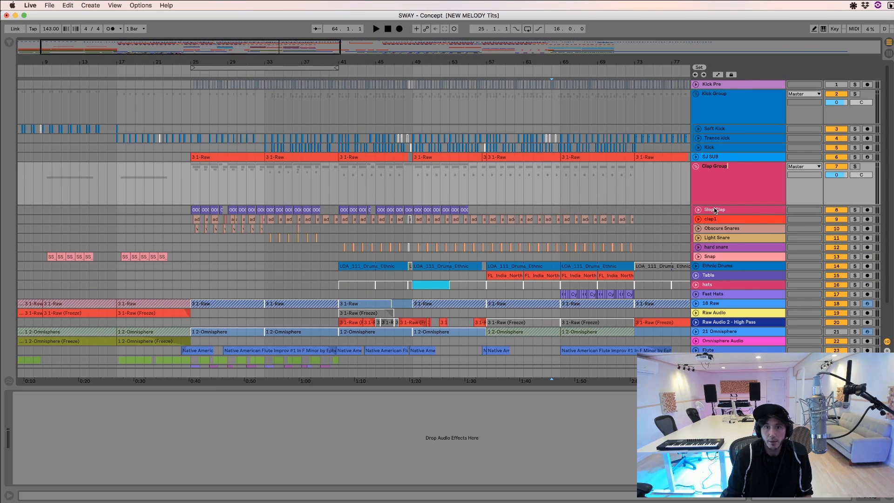
key("Return")
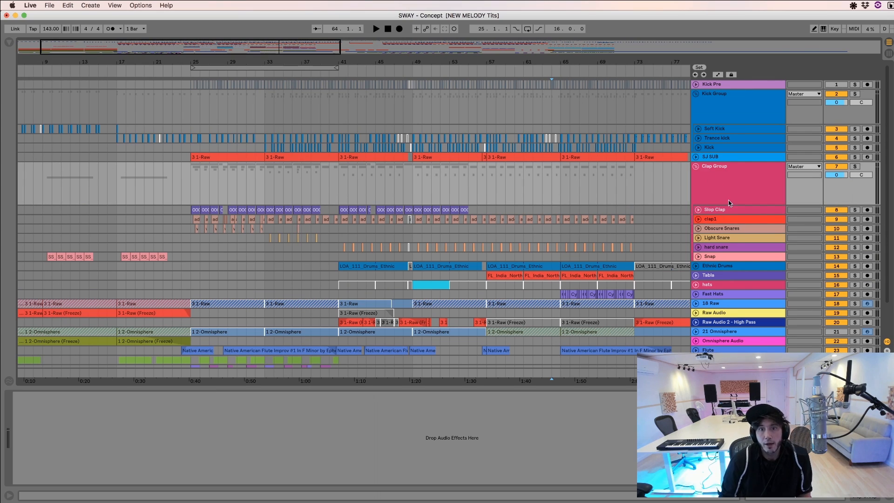
- Group Kick Group, SJ SUB and Clap Group together into one parent group
left_click(718, 174)
left_click(721, 99, "shift")
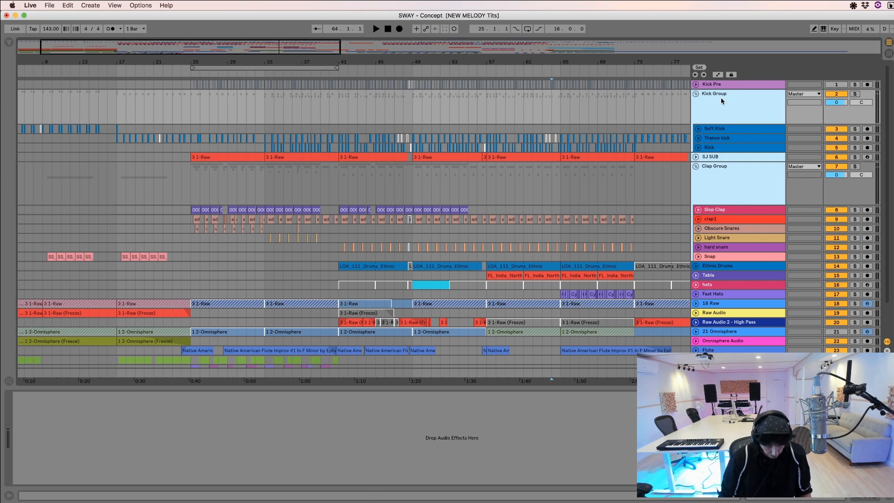
key("super+g")
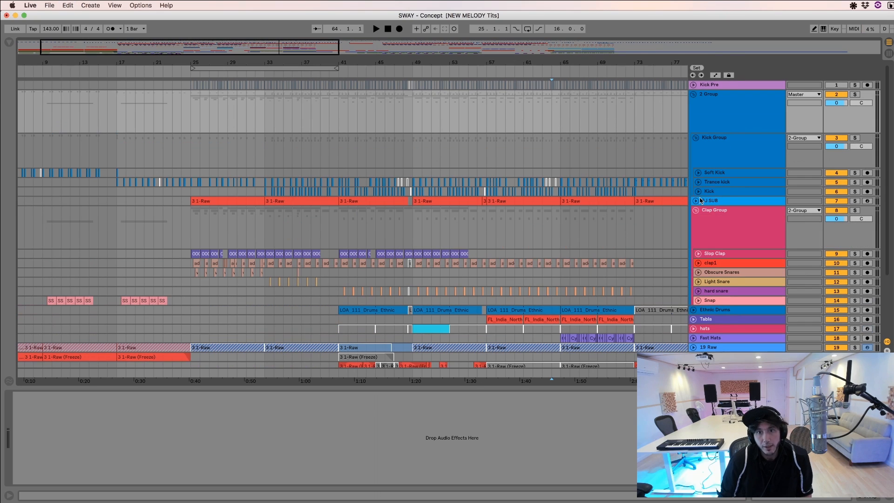
- Unfold the SJ SUB track, colour it brown and assign the track colour to its clips
left_click(697, 200)
left_click(724, 203)
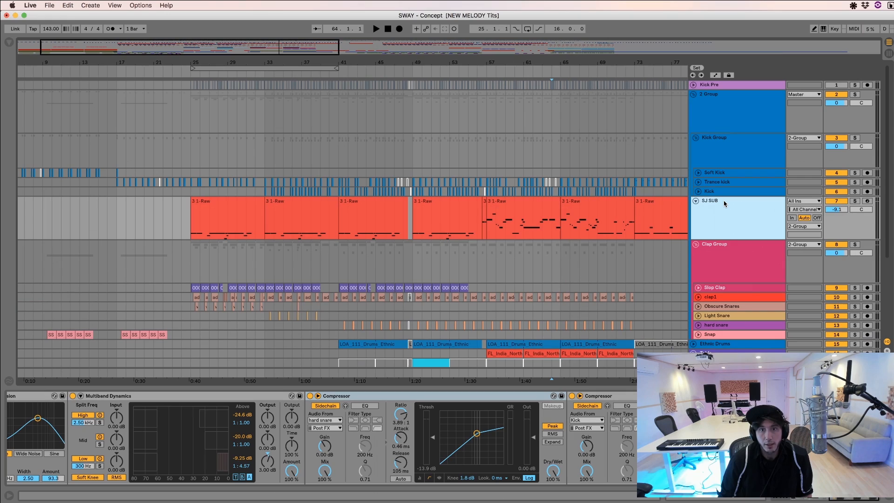
right_click(724, 204)
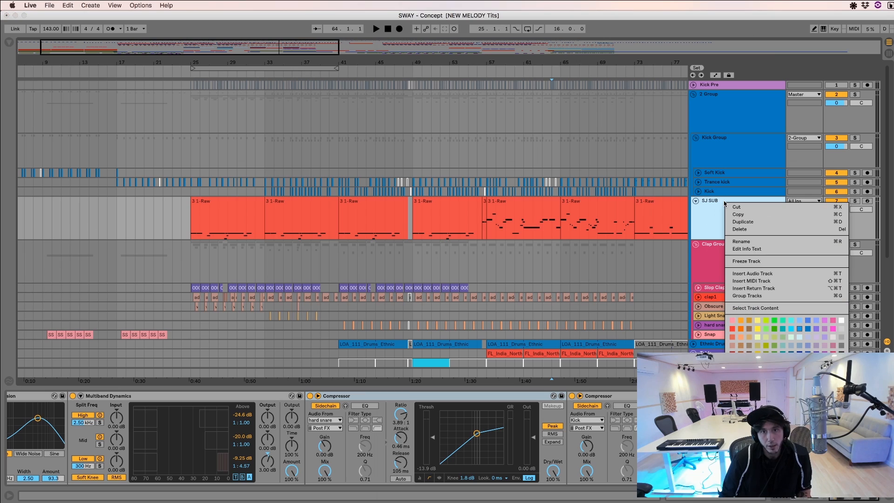
left_click(748, 330)
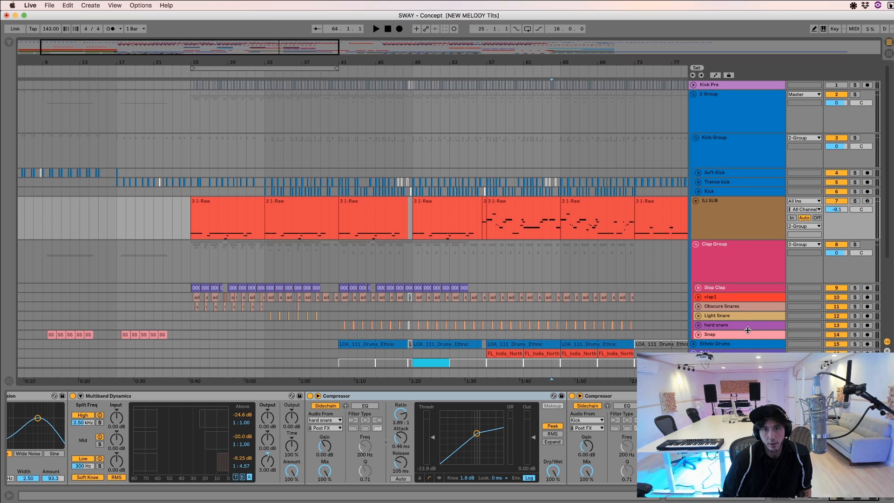
right_click(724, 214)
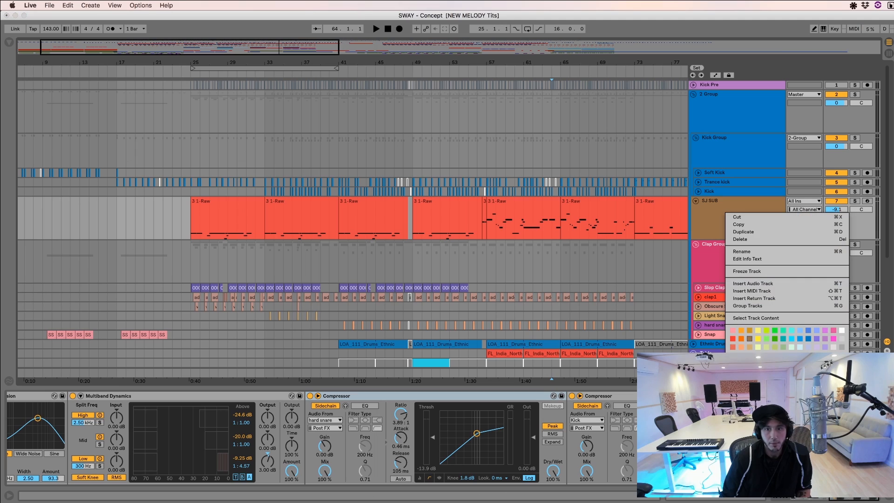
left_click(760, 374)
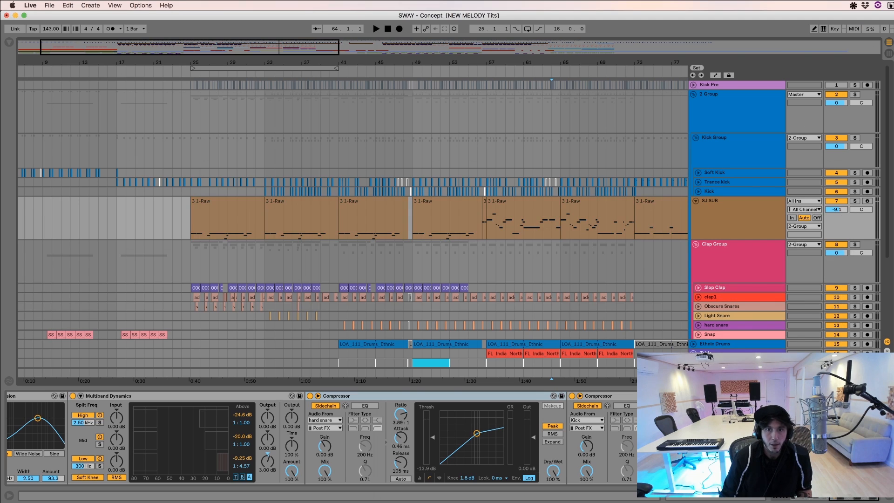
- Put SJ SUB in its own group and move its two sidechain Compressors onto that group
left_click(730, 215)
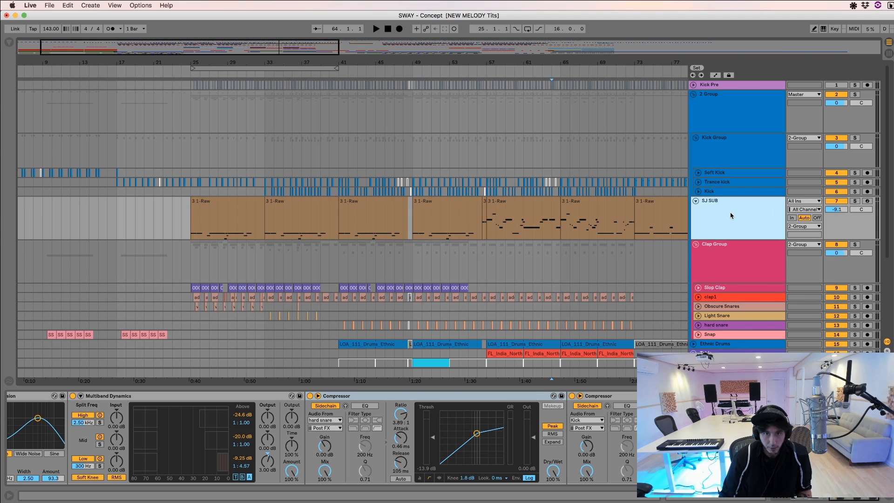
key("super+g")
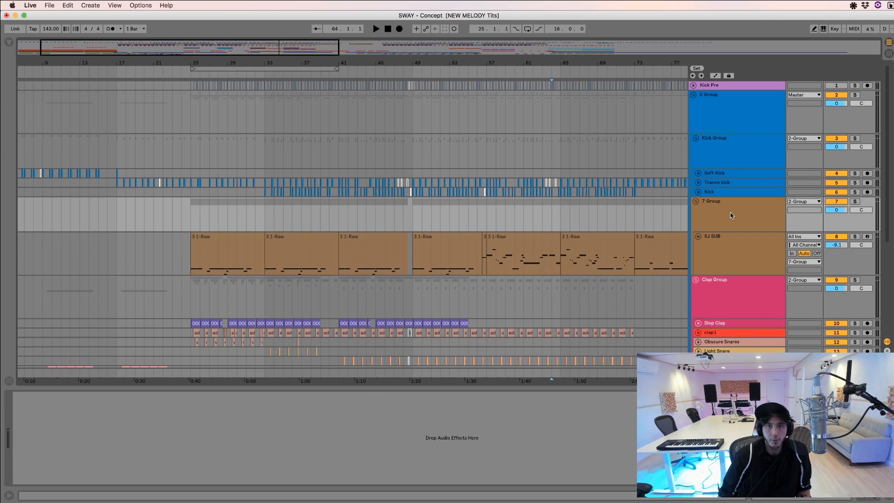
double_click(729, 243)
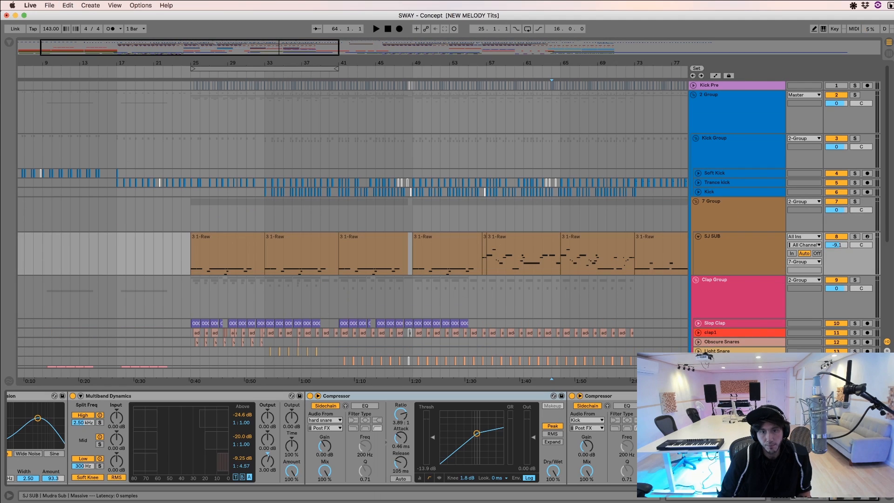
left_click(671, 397)
left_click(482, 399)
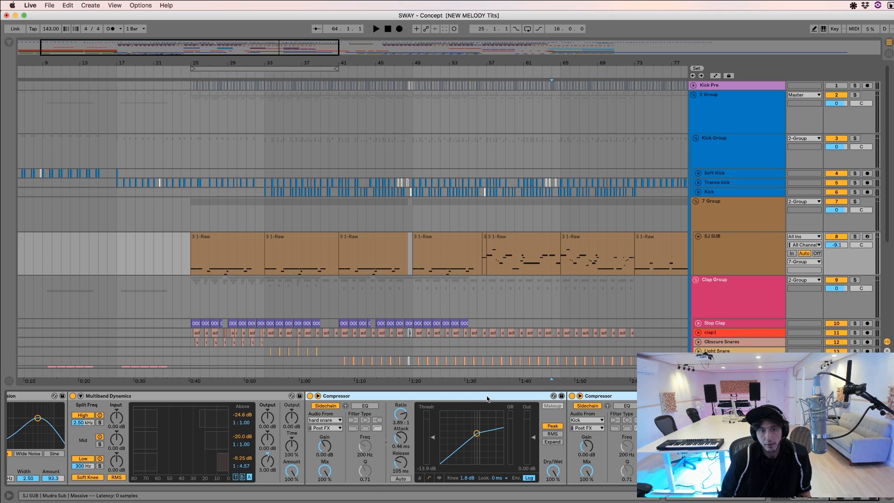
left_click(414, 215)
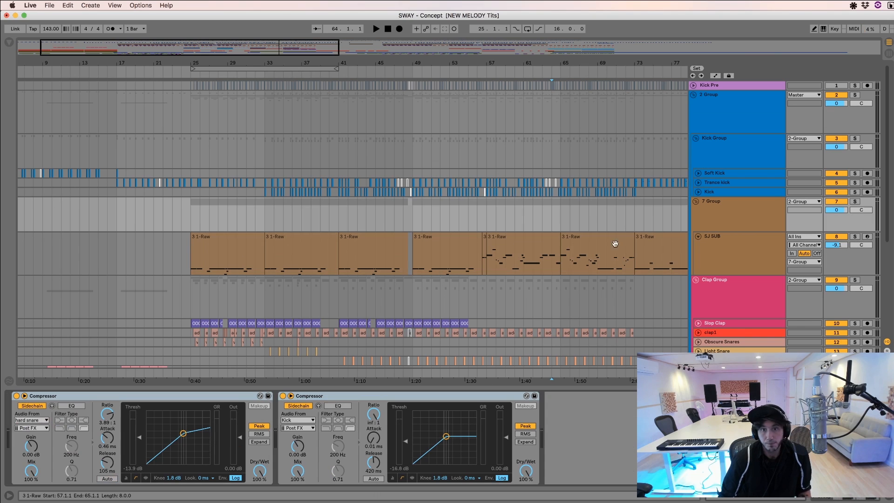
- Freeze the SJ SUB track and fold it inside its group
right_click(722, 245)
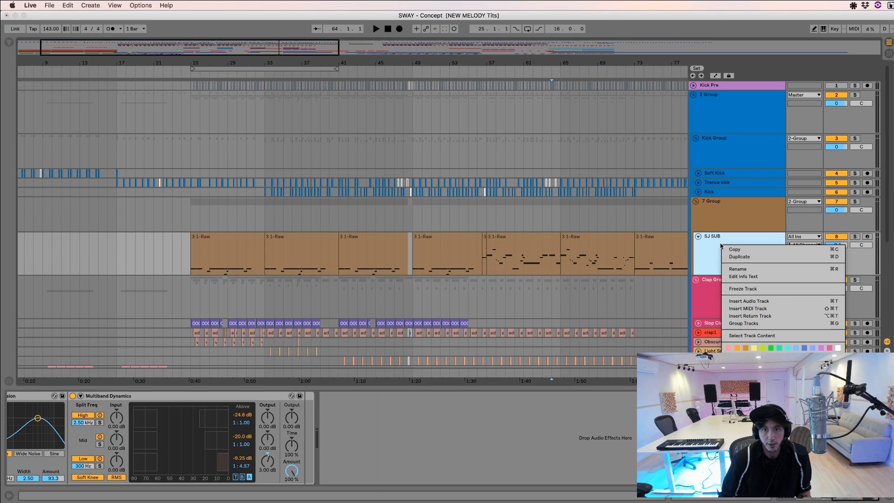
left_click(783, 290)
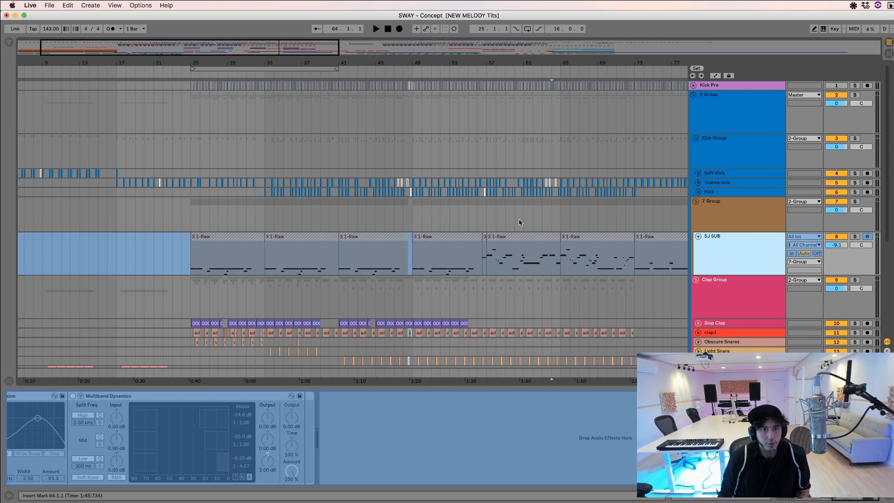
left_click(699, 236)
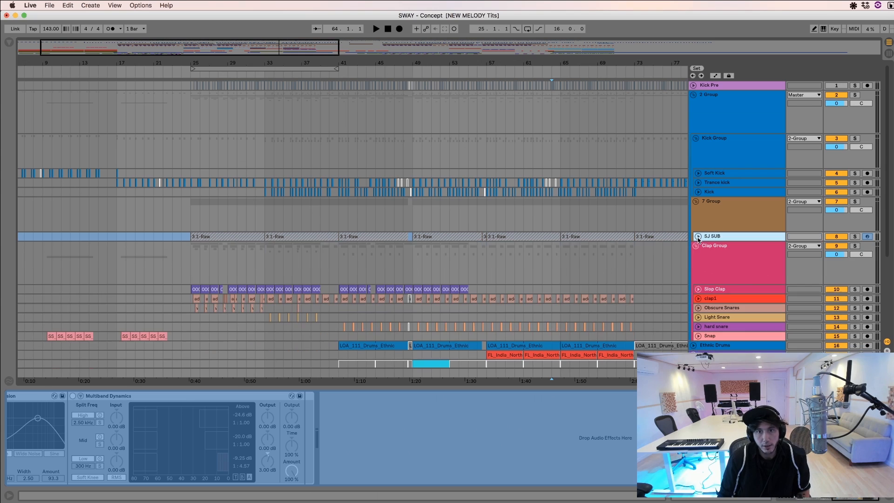
left_click(696, 201)
left_click(696, 201)
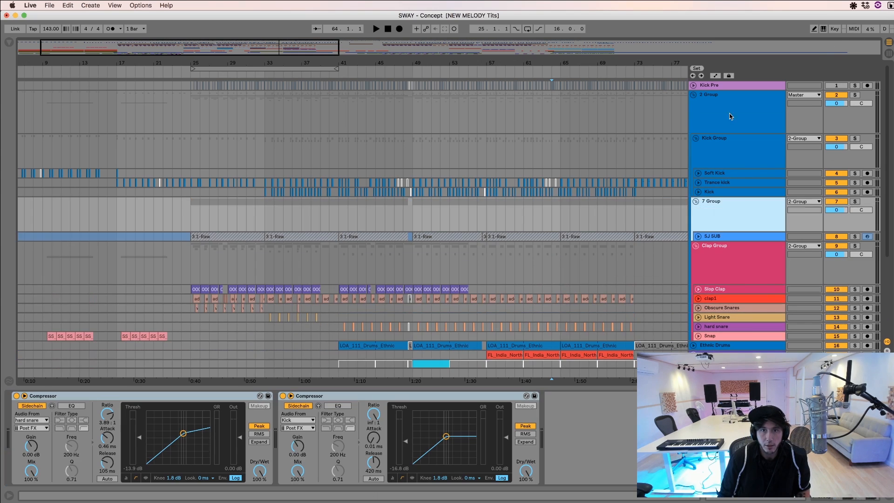
- Rename the parent group containing the kicks, sub and claps as Drum Bus
left_click(731, 108)
key("super+r")
type("D")
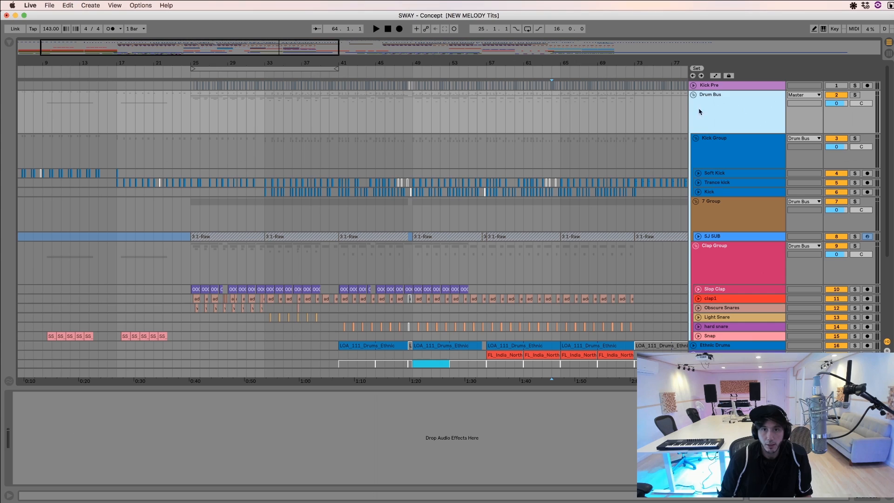
- Select bars 33 to 65 across the Drum Bus group and try folding and unfolding the group
left_click(588, 114)
left_click(562, 113)
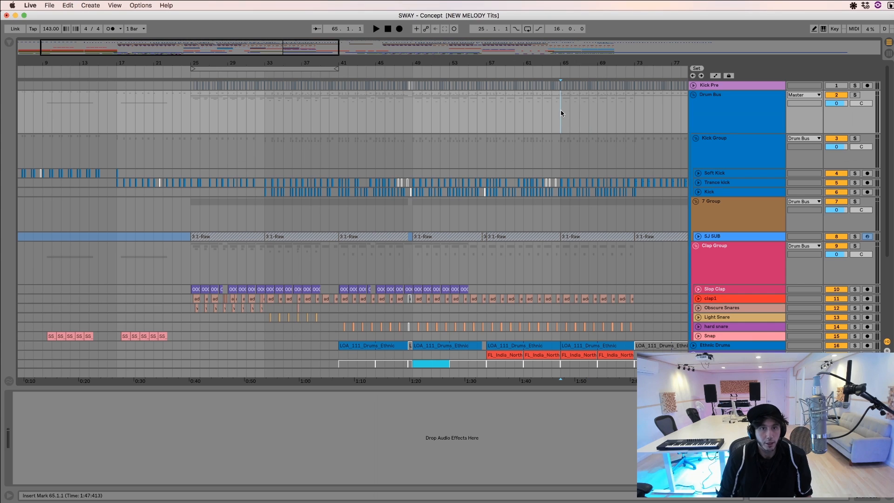
left_click(264, 110, "shift")
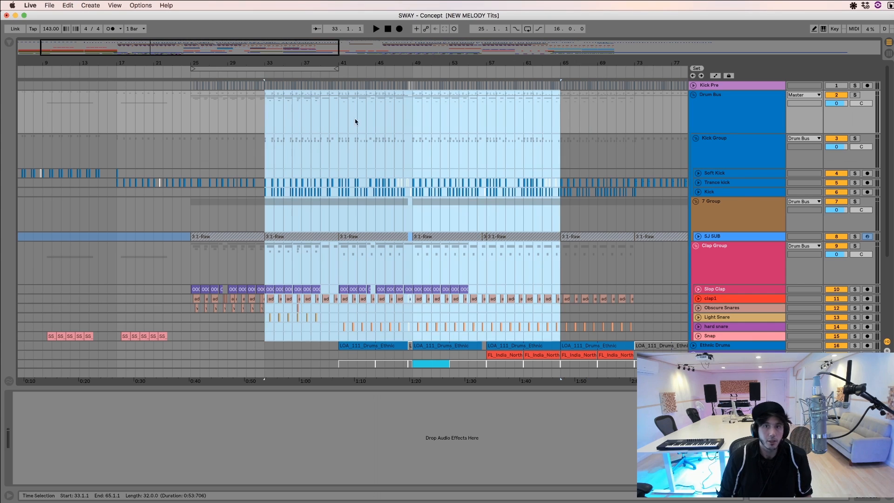
left_click(692, 95)
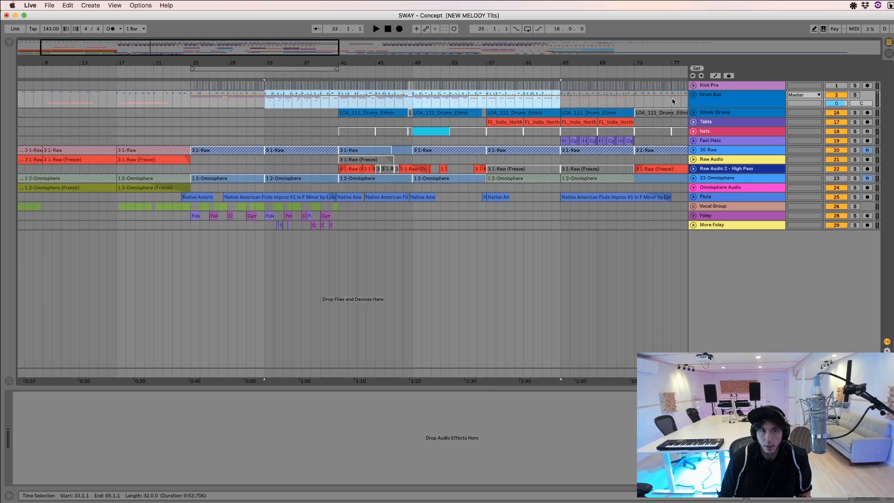
left_click(694, 95)
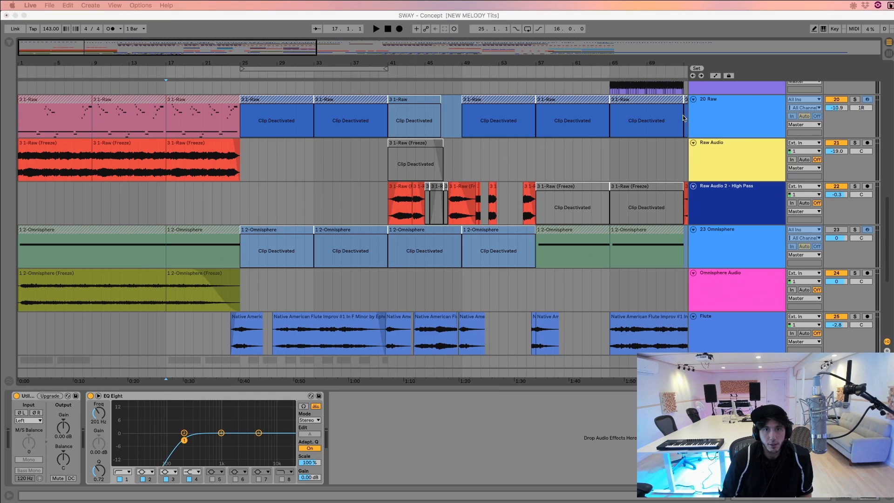
- Place the insert marker at bar 25 on the Raw Audio track and show and hide the automation lanes
left_click(242, 152)
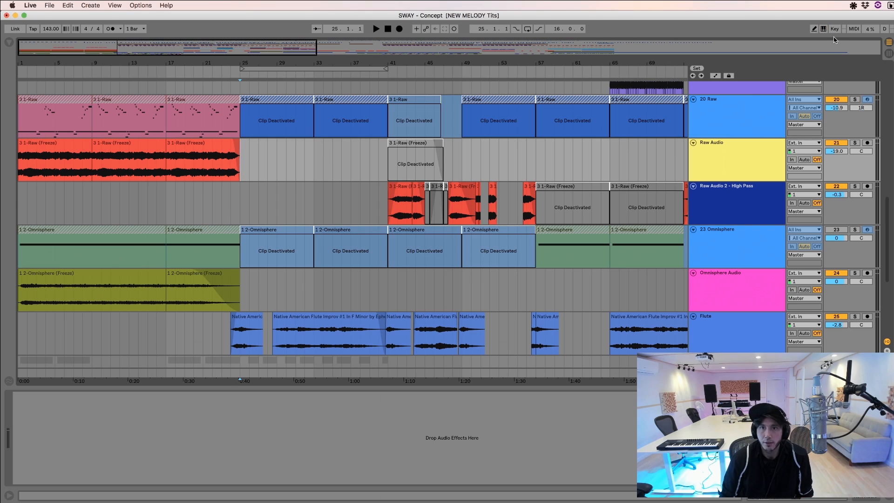
key("m")
key("m")
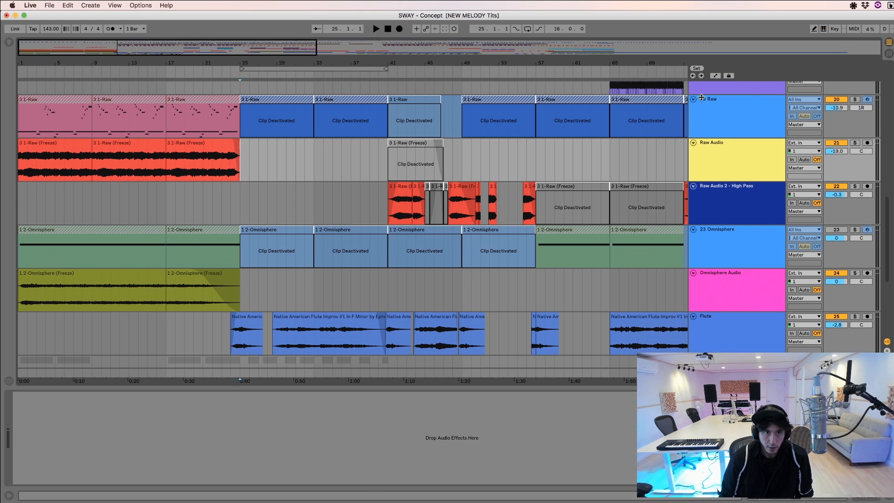
key("a")
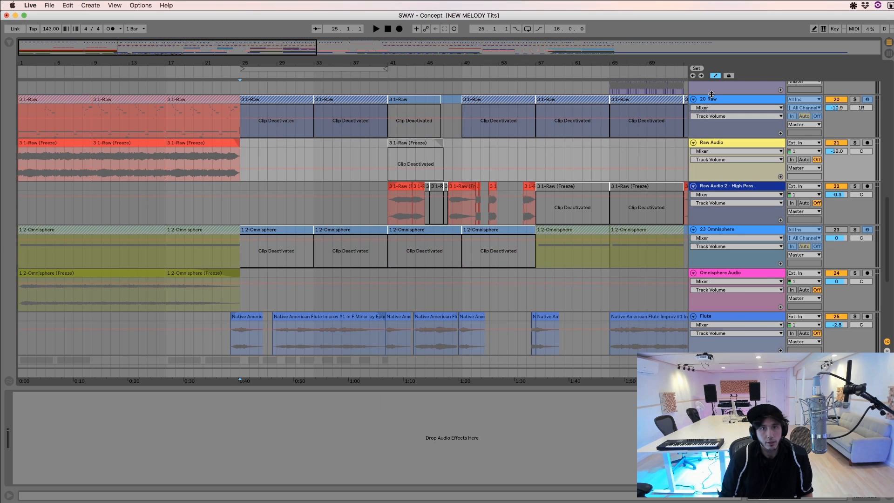
key("a")
key("a")
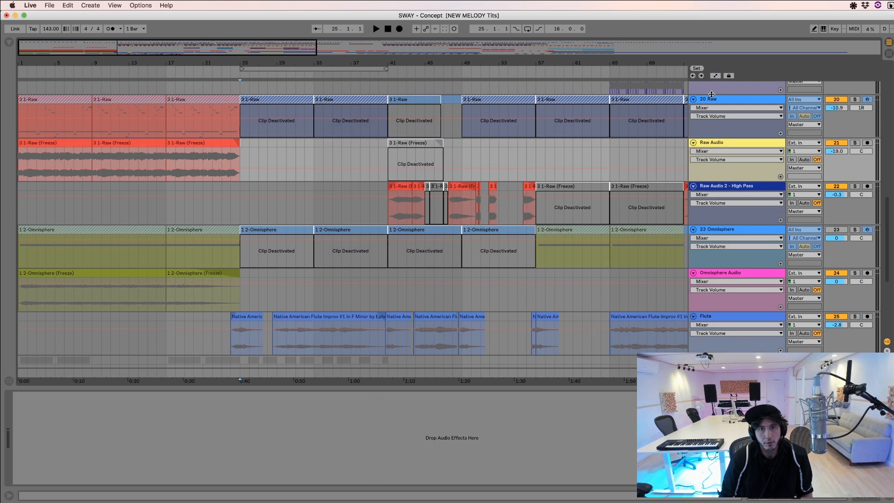
key("a")
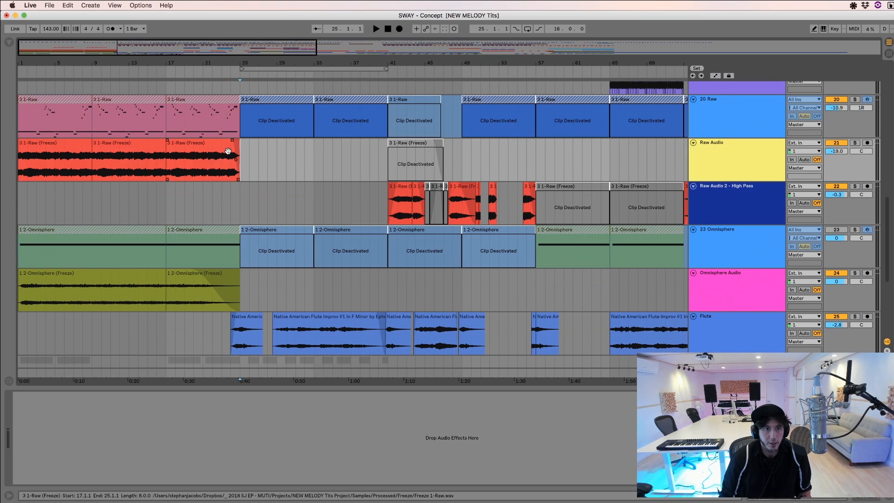
- Lengthen the fade-out of the Raw Audio clip ending at bar 25 so it starts shortly after bar 23
left_click_drag(221, 62, 470, 83)
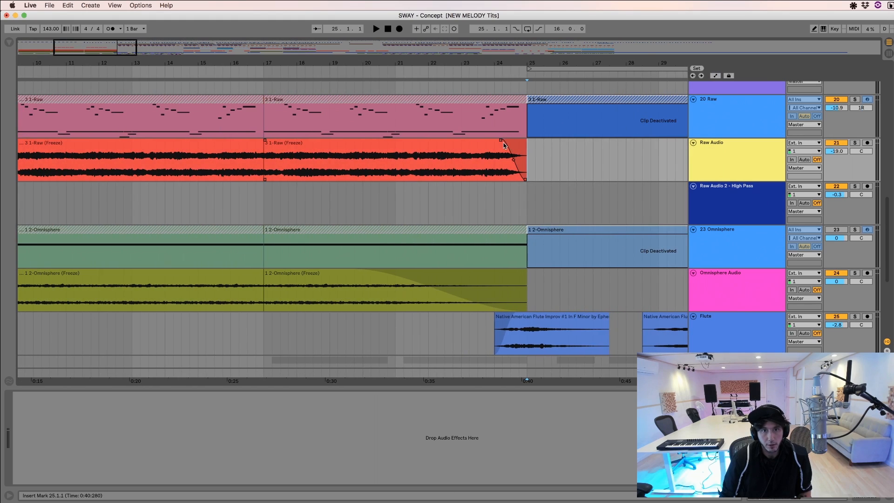
left_click_drag(500, 141, 468, 149)
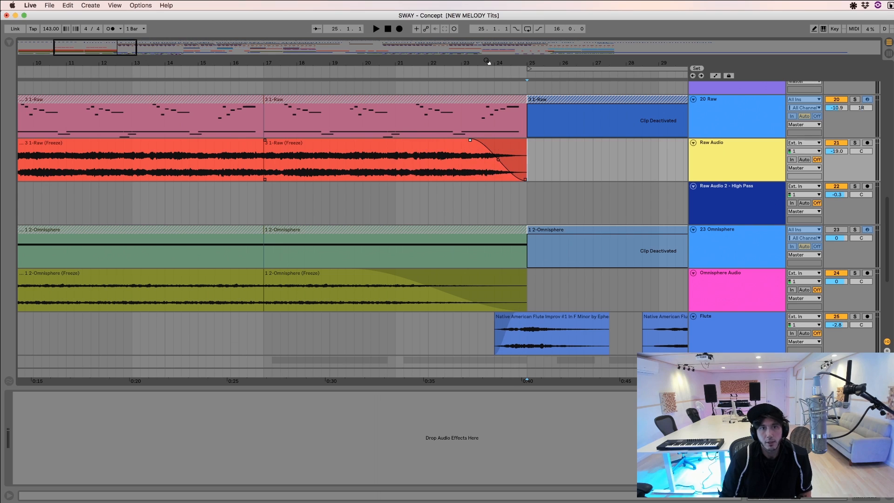
left_click_drag(488, 62, 486, 30)
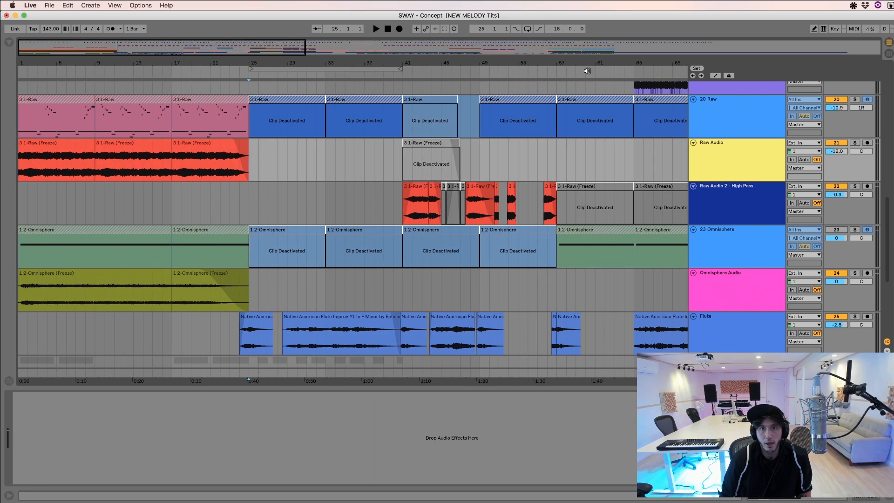
- Turn on the computer MIDI keyboard
left_click(823, 28)
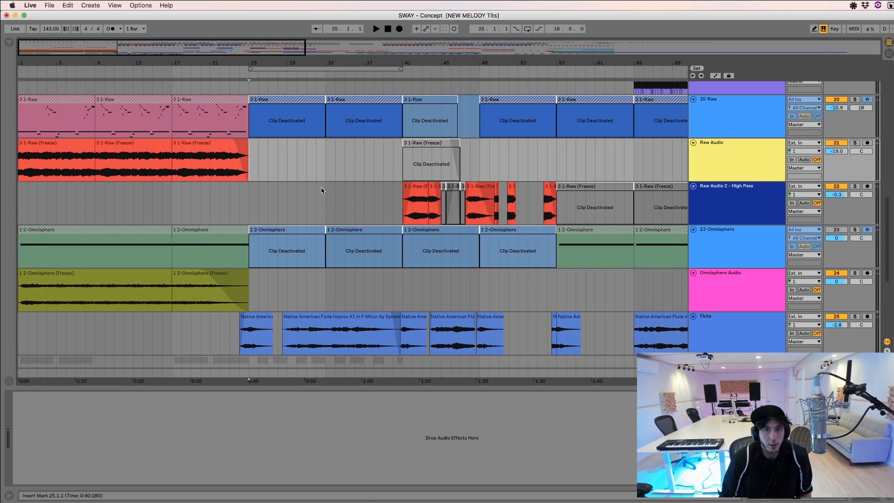
- Show the automation lanes and turn off the computer MIDI keyboard
left_click(824, 32)
key("a")
left_click(824, 32)
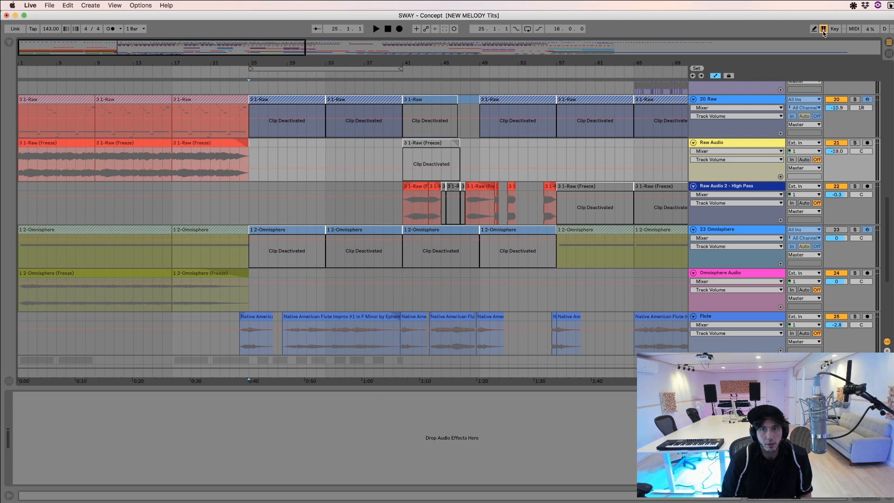
left_click(824, 32)
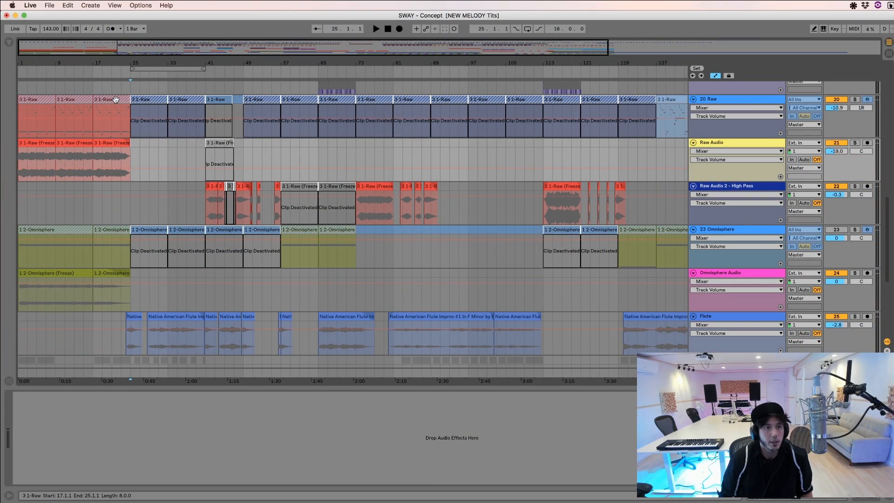
- Select the 20 Raw clip spanning bars 17 to 25 and switch between a zoom on this selection and the wider arrangement
left_click(115, 99)
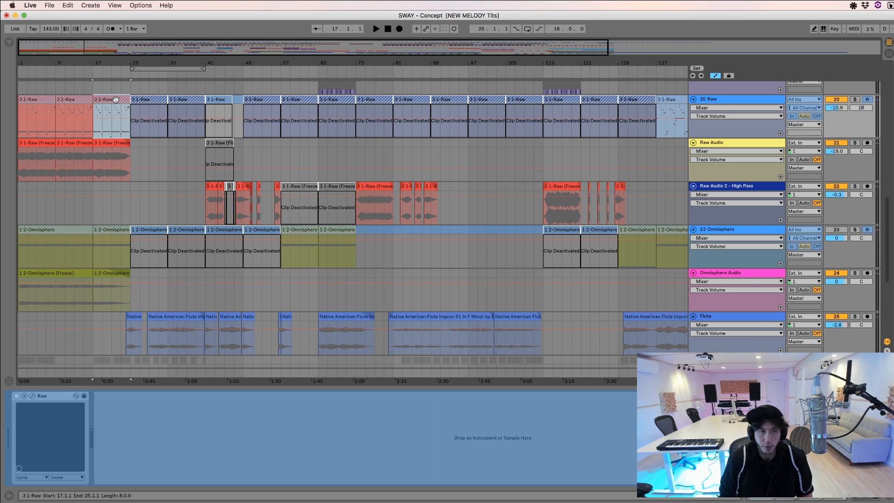
key("z")
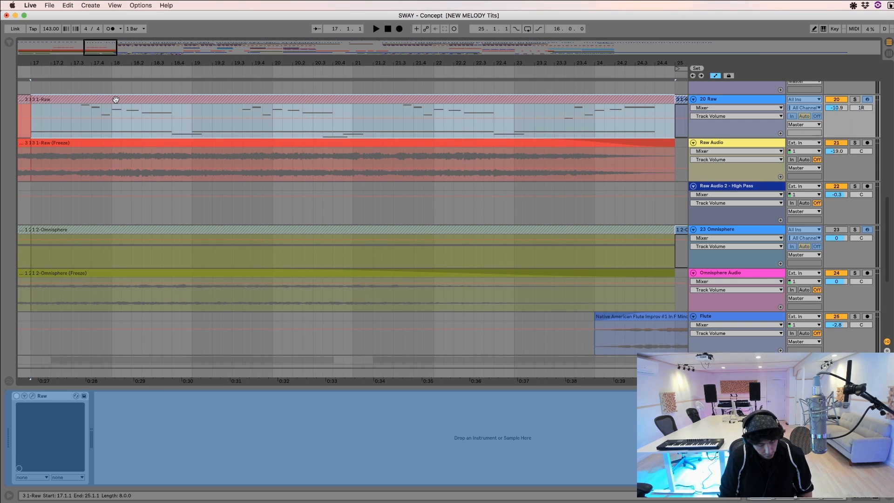
key("x")
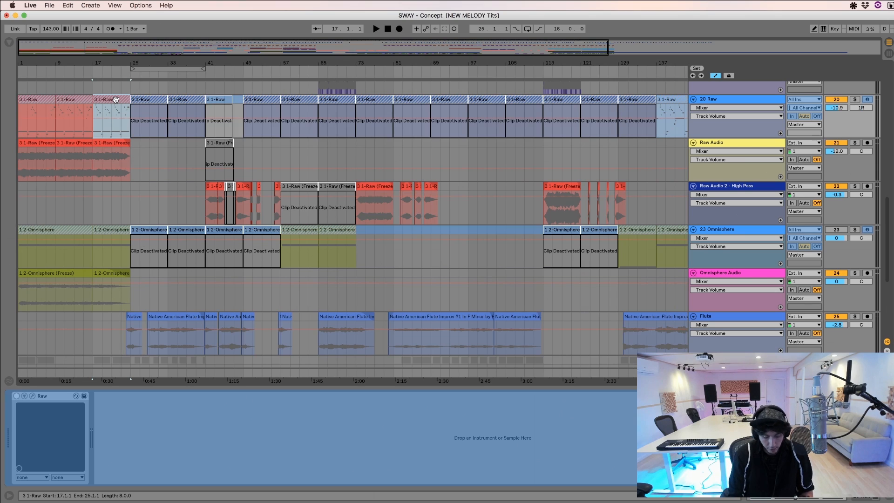
key("z")
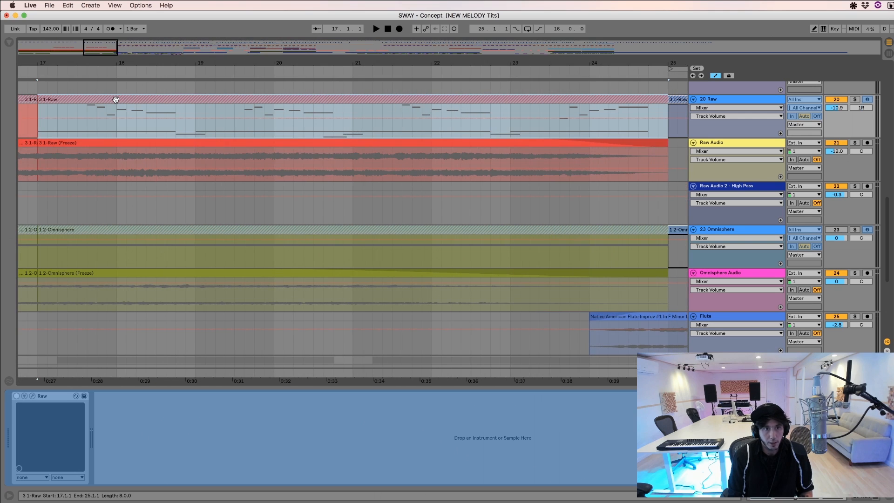
key("x")
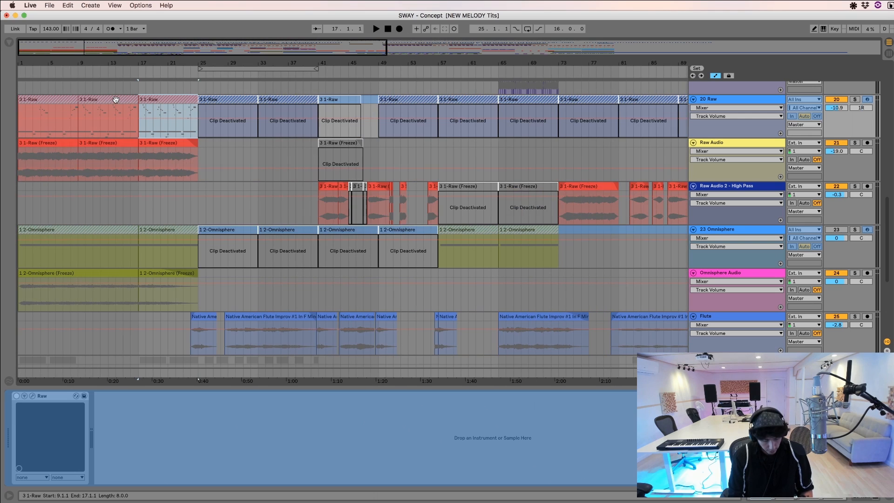
key("z")
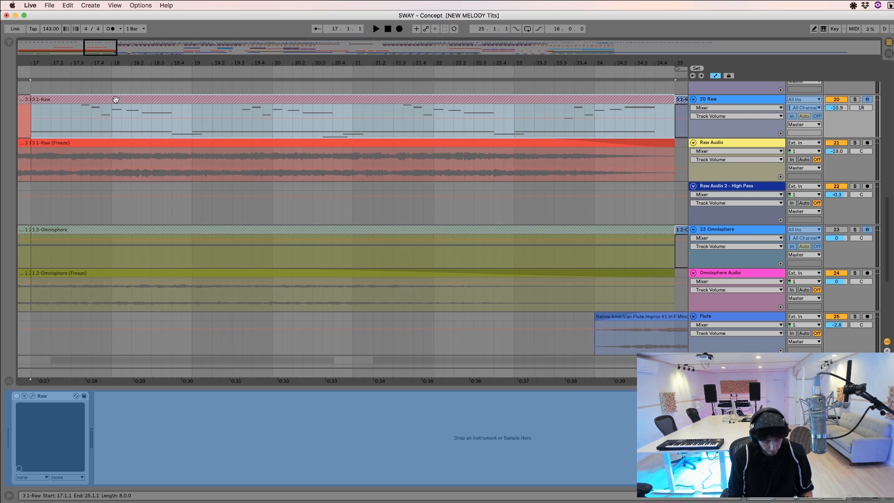
key("Tab")
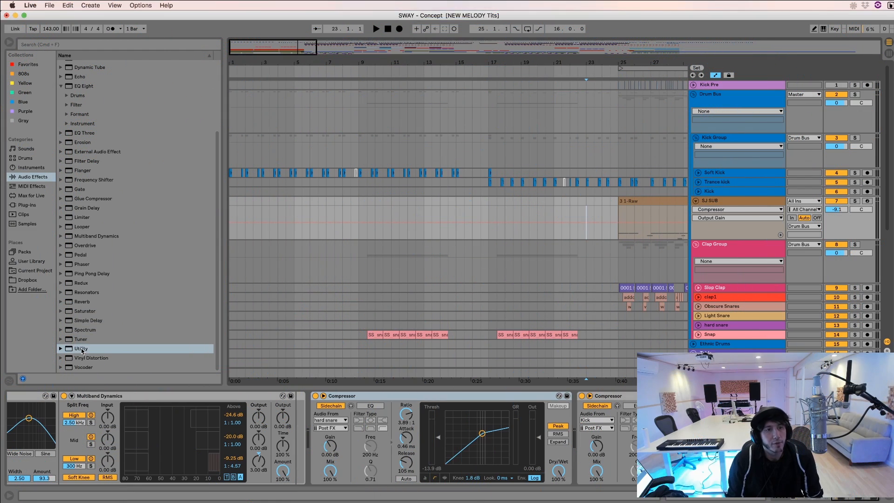
- Insert a Utility between Multiband Dynamics and the first Compressor on the SJ SUB track, and select its clip starting at bar 25
left_click(70, 351)
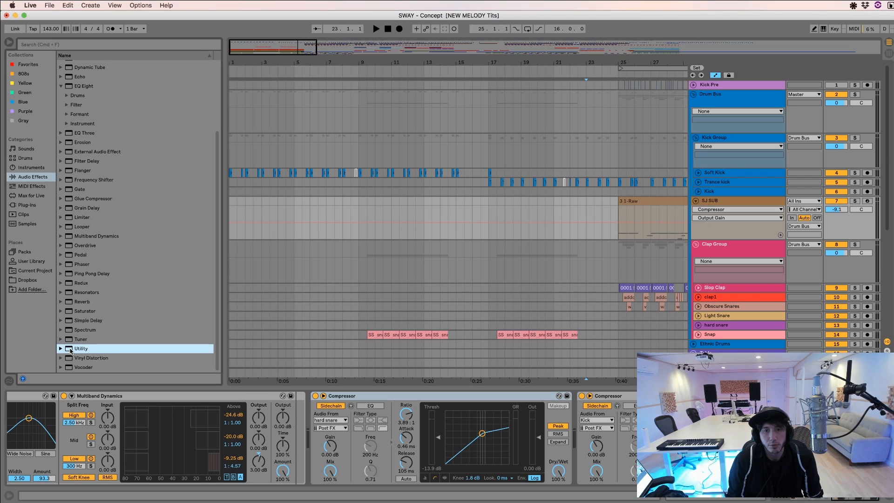
left_click_drag(71, 351, 308, 414)
scroll(541, 251, "right", 5)
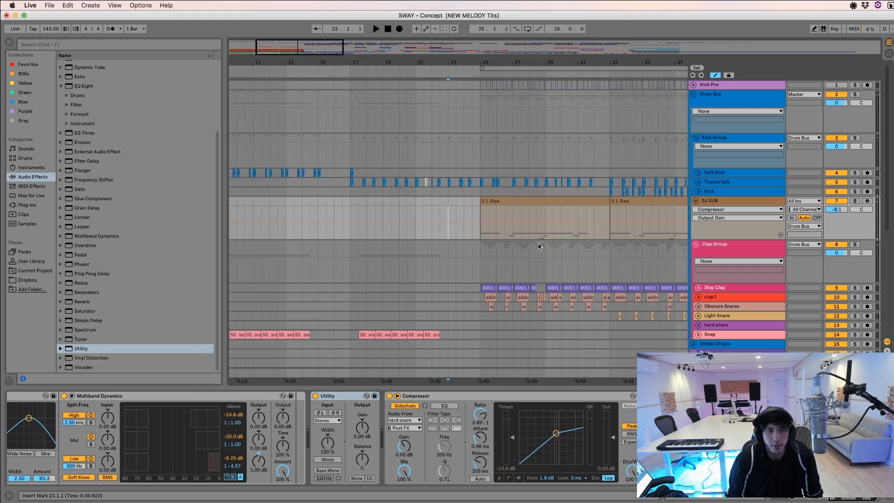
left_click(461, 201)
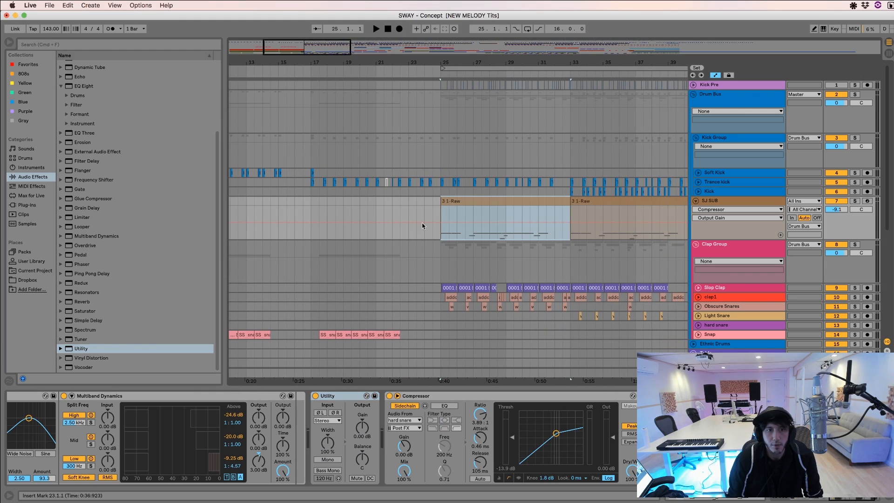
- Turn on Bass Mono in the new Utility and set its frequency to 80 Hz
left_click(329, 470)
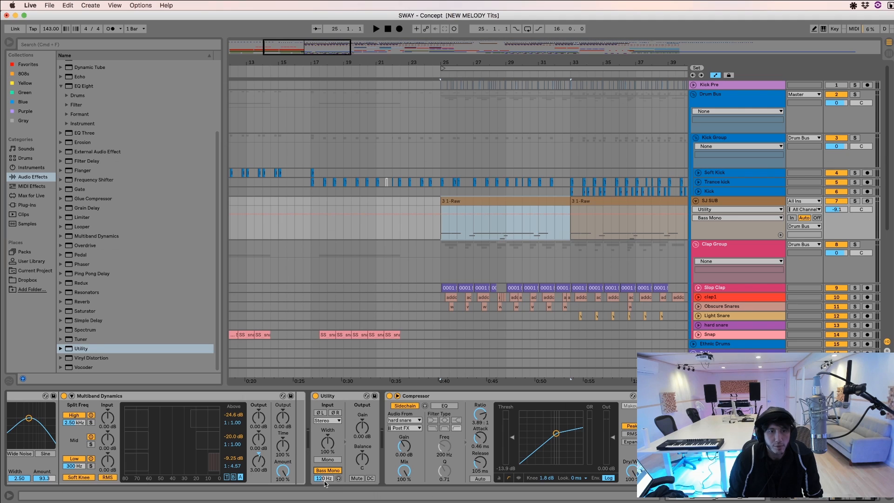
left_click(326, 478)
type("80")
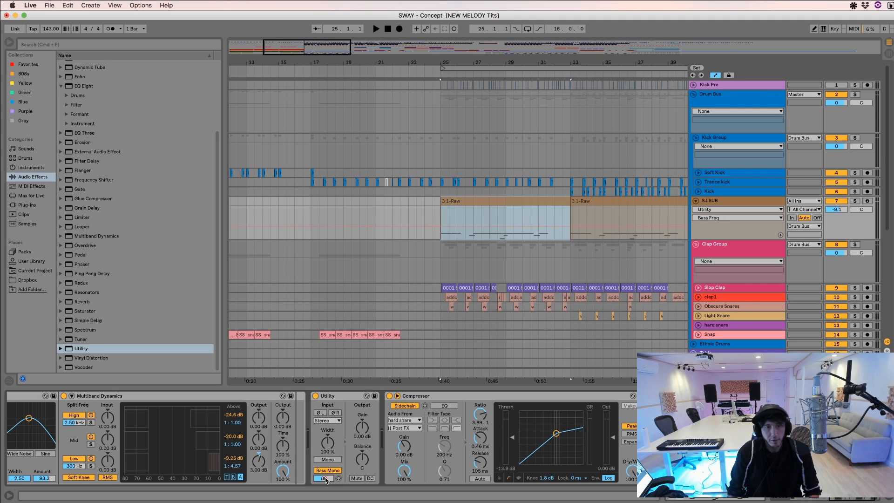
key("Return")
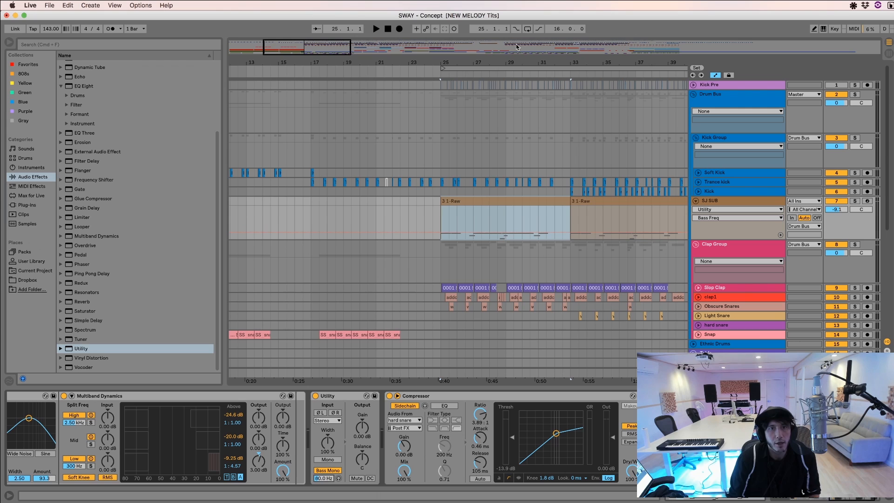
- Solo the SJ SUB track and listen to its clip from bar 25
key("z")
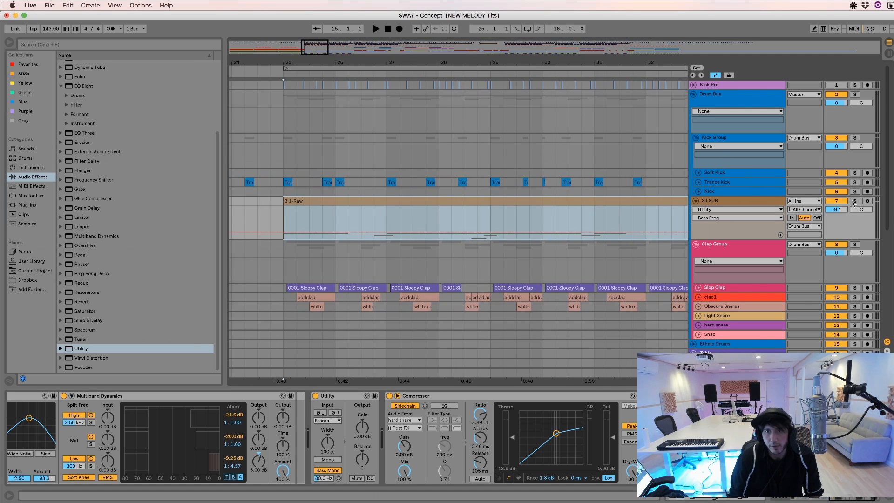
left_click(855, 201)
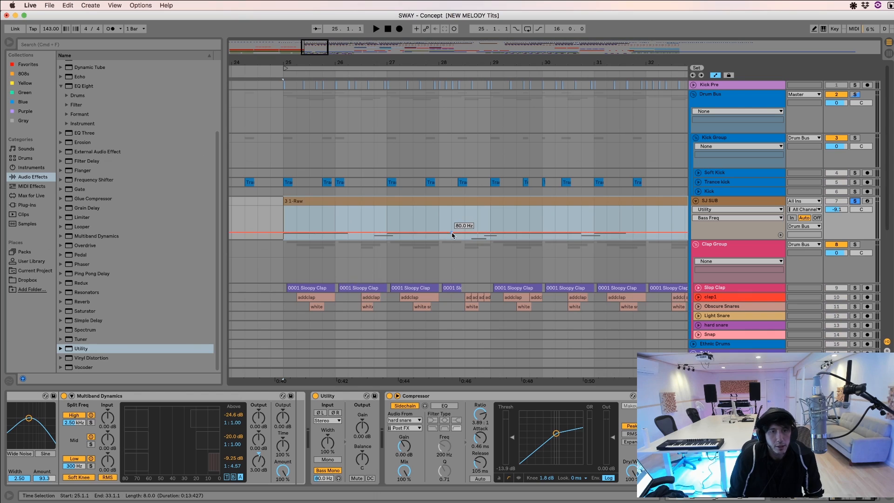
key("space")
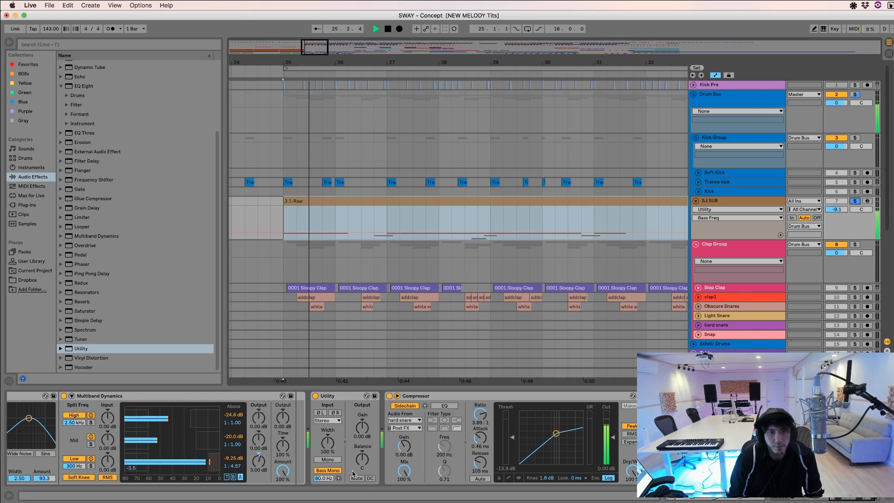
key("space")
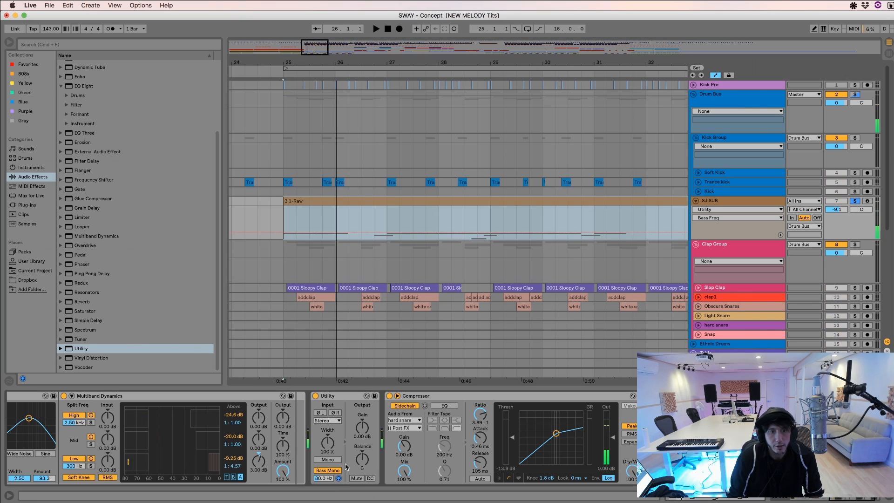
- Switch off Bass Mono, sweep its frequency while the sub bass plays, and reset the frequency to 80 Hz
key("super+space")
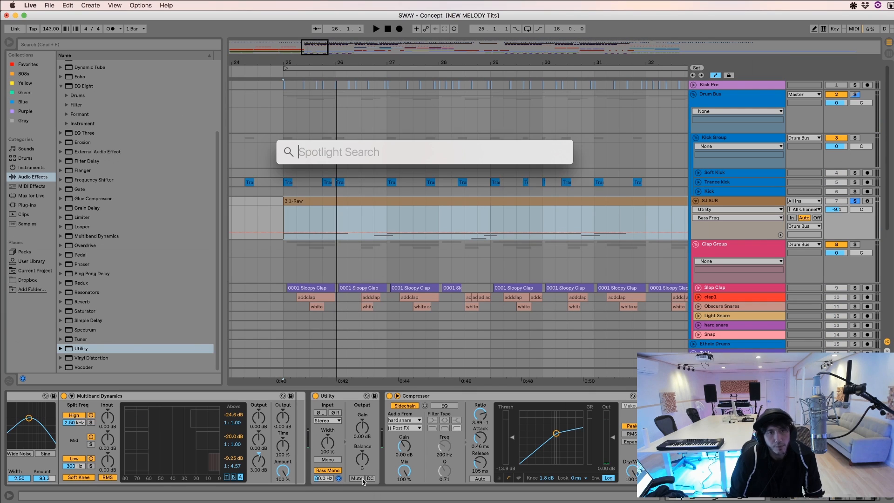
left_click(339, 474)
key("space")
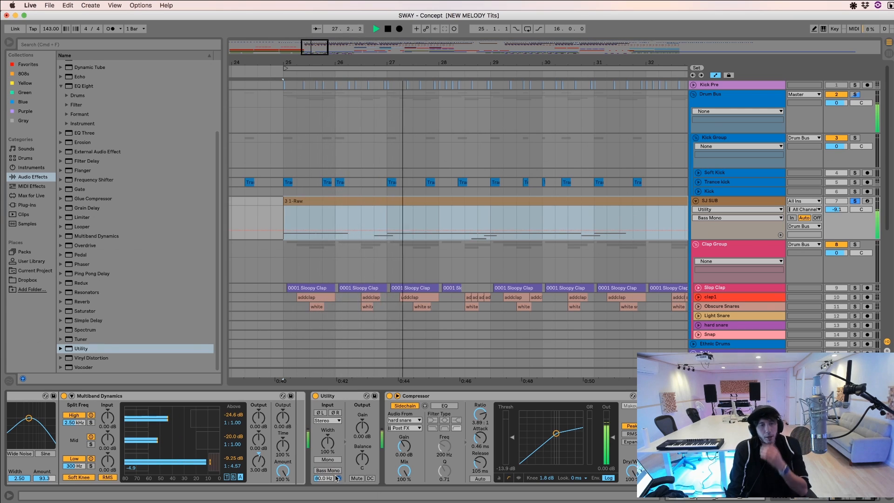
left_click_drag(324, 479, 324, 437)
type("80")
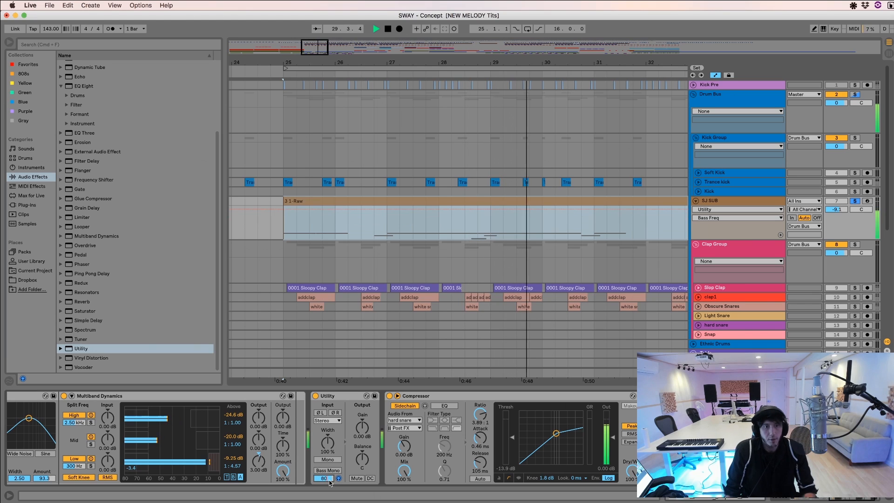
key("Return")
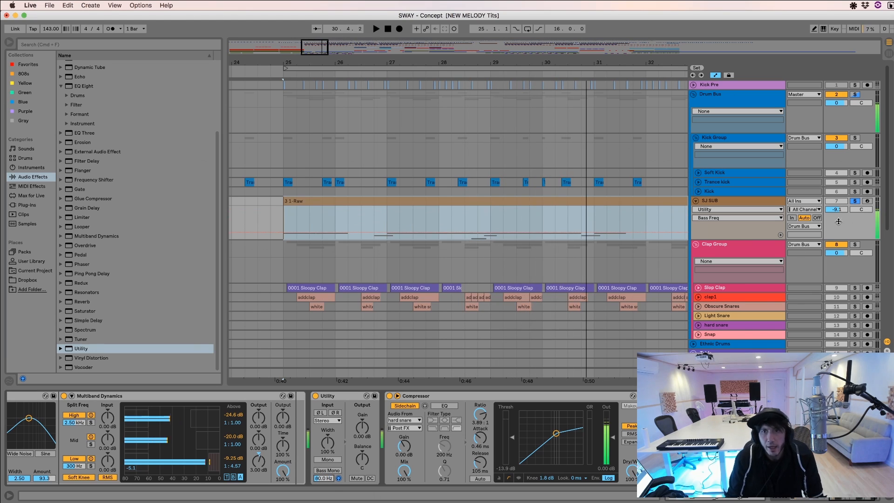
key("space")
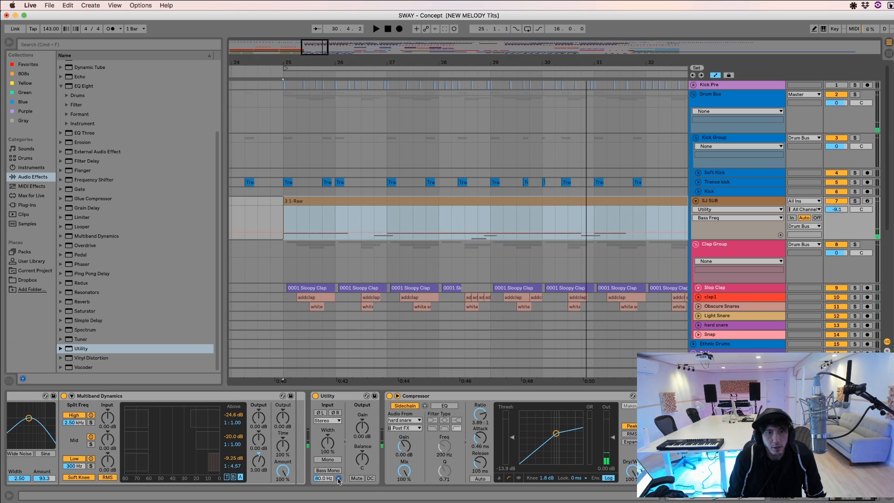
- Move the Utility from before the Compressor to just ahead of the Saturator near the start of the SJ SUB device chain
left_click(357, 400)
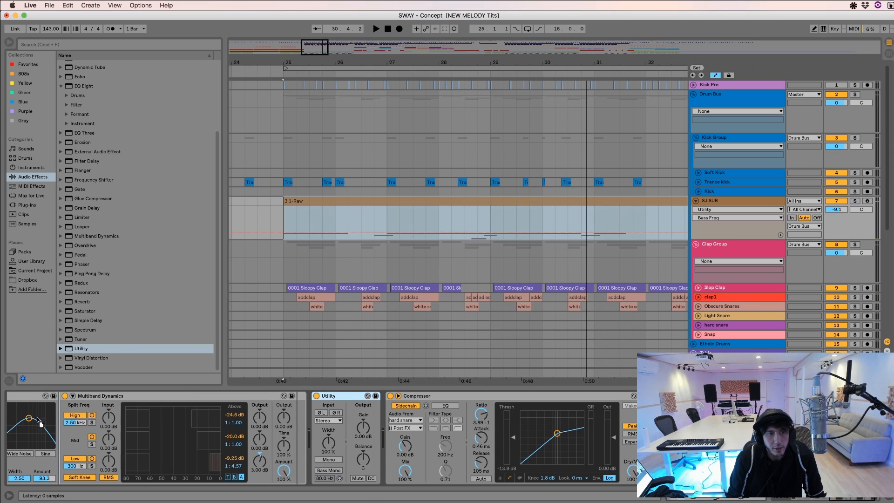
scroll(16, 421, "left", 10)
scroll(16, 422, "left", 8)
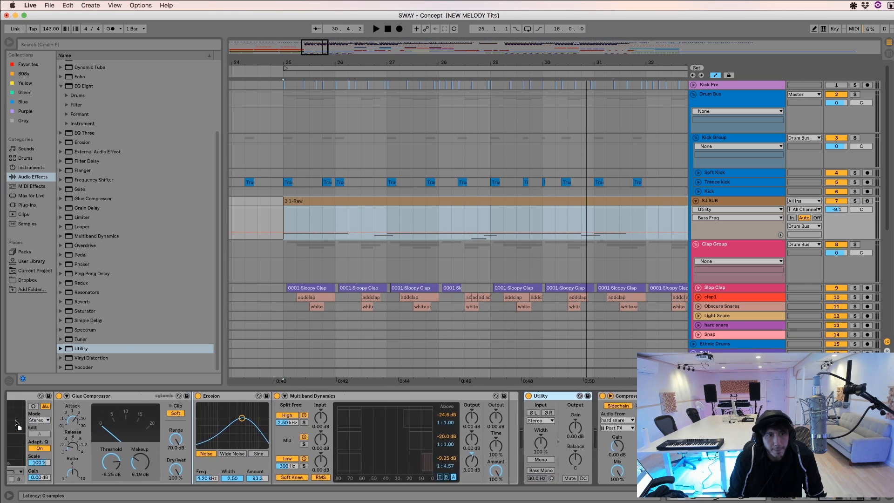
scroll(16, 423, "left", 10)
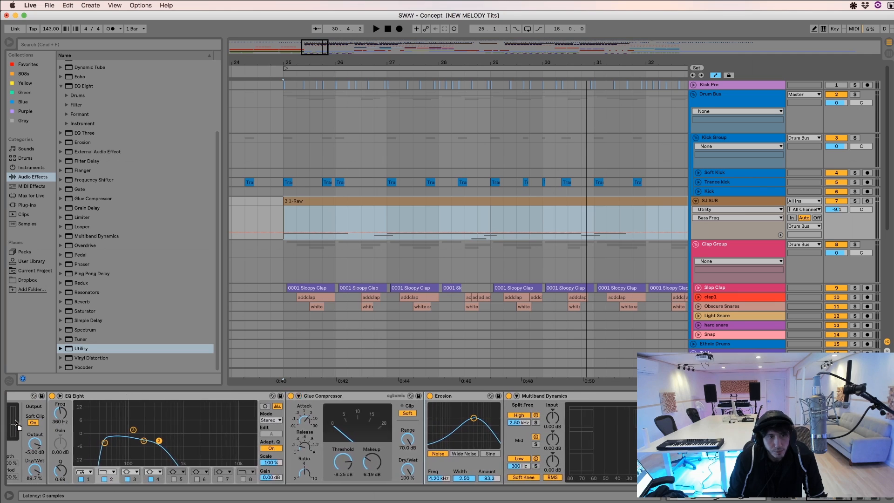
scroll(17, 421, "left", 8)
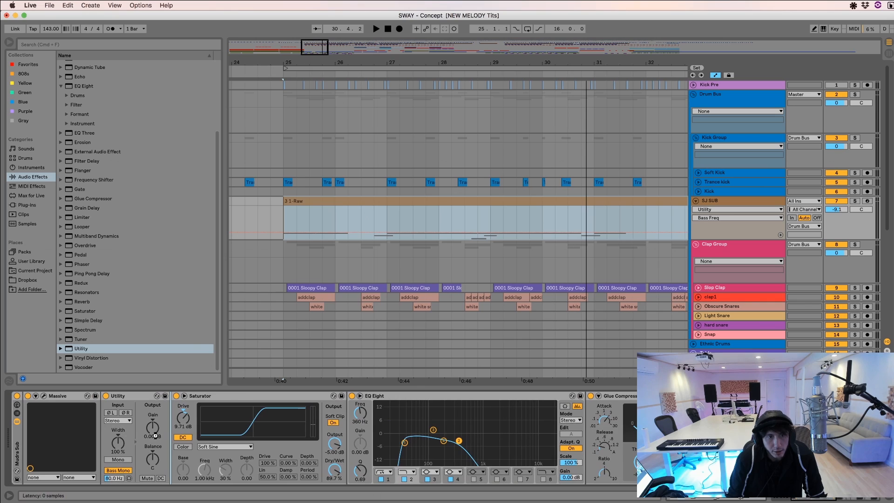
- Delete the older Utility directly after Massive and turn on Bass Mono in the remaining Utility
left_click(135, 397)
key("super+d")
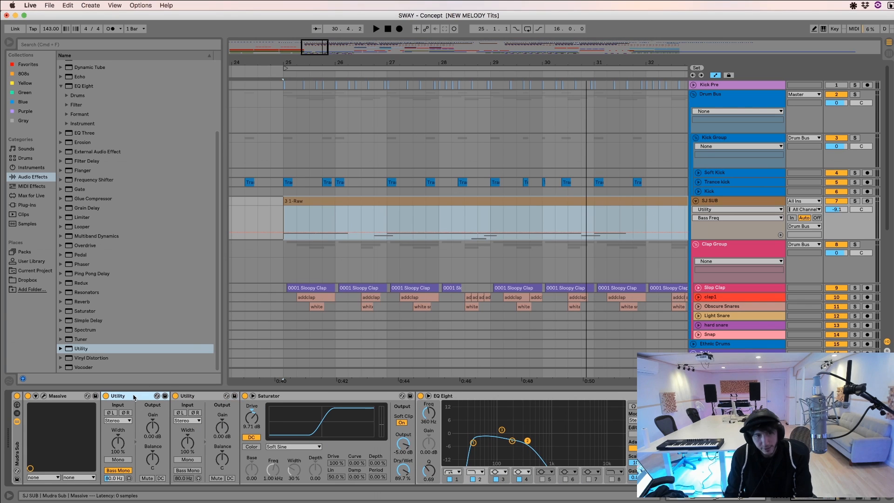
key("Delete")
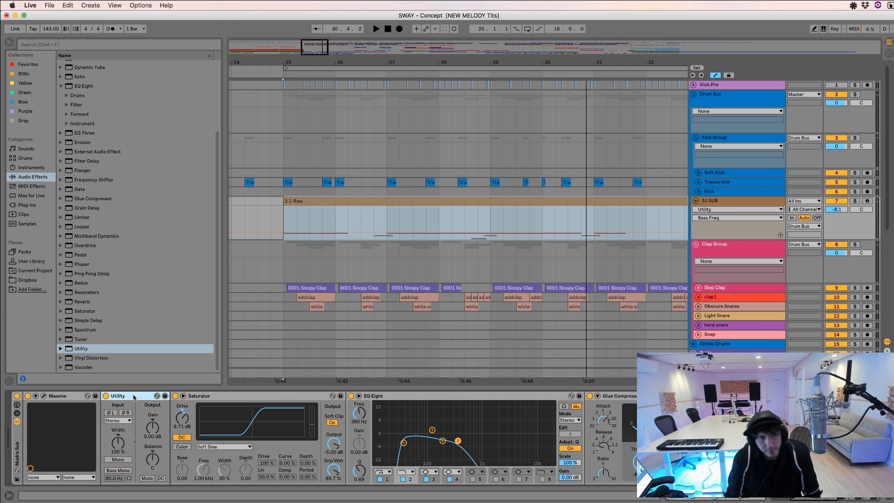
left_click(119, 471)
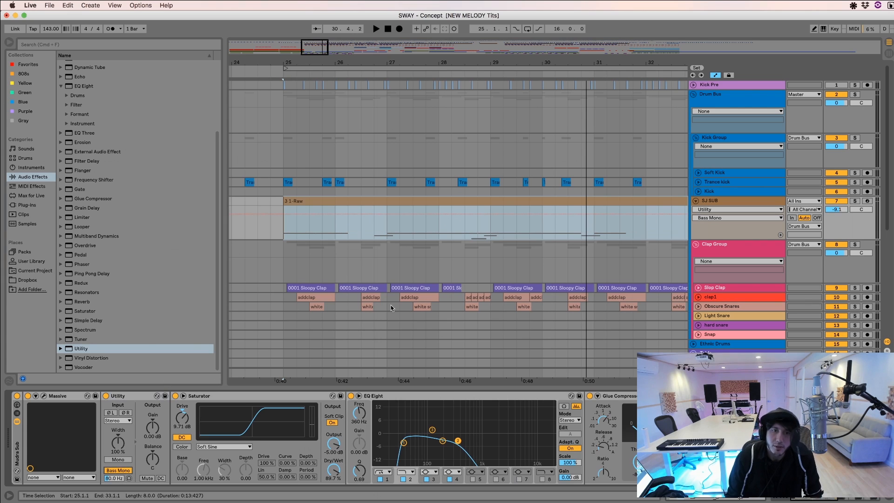
key("space")
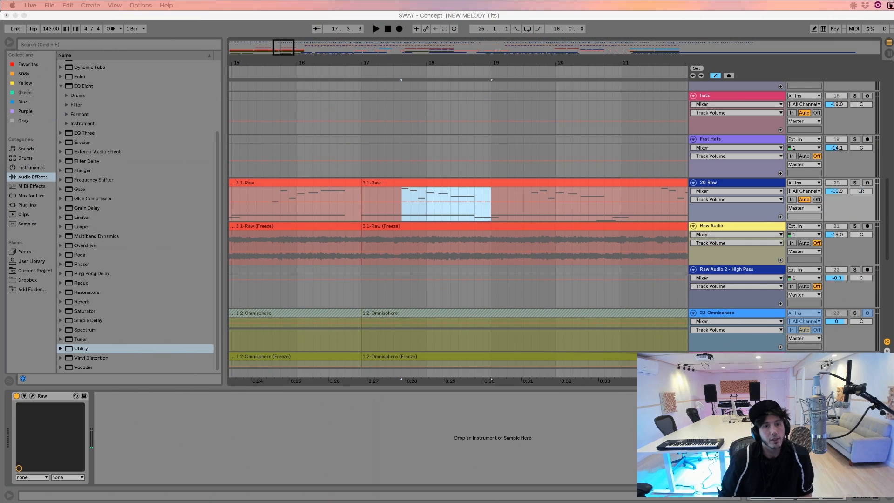
- Select the ranges 17.2.1 to 17.3.3 and 18.4.1 to 20.3.3 in the 20 Raw clip to point out its notes
left_click(377, 195)
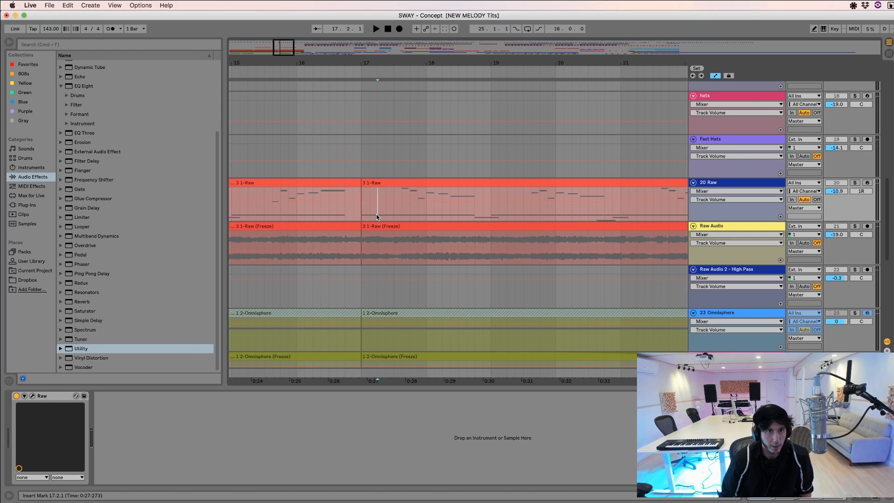
left_click_drag(378, 213, 385, 217)
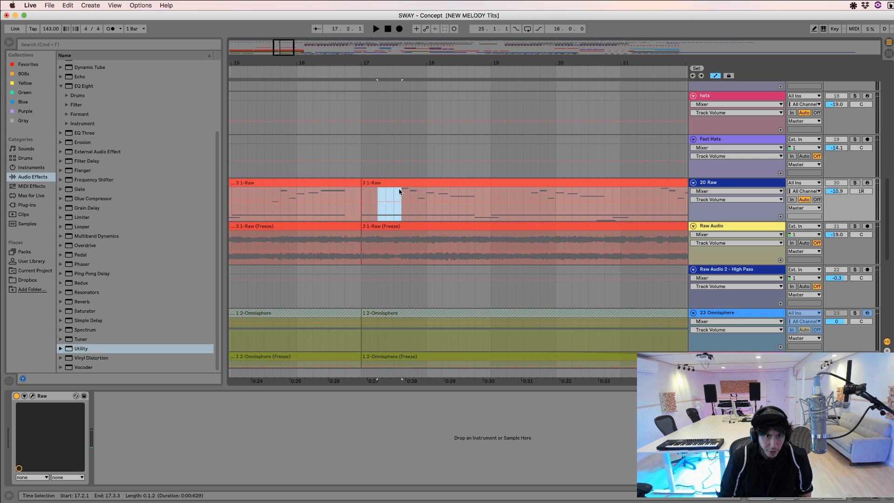
left_click_drag(400, 191, 581, 216)
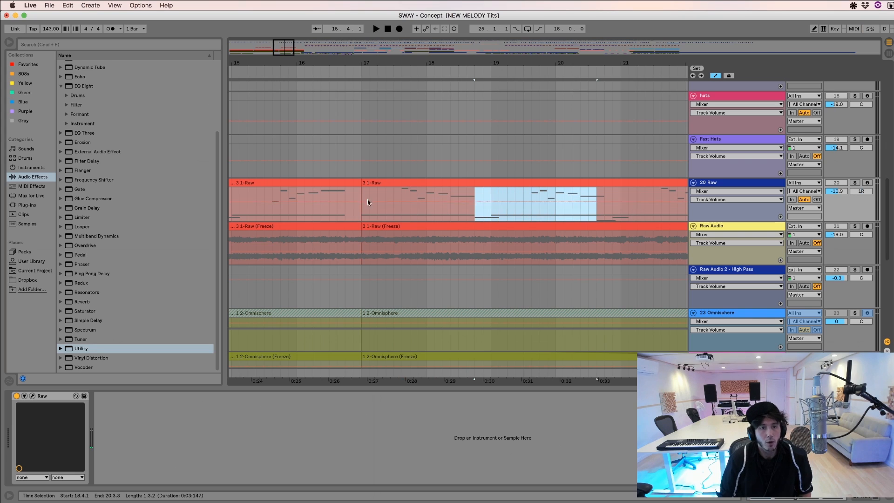
- Solo the 20 Raw track and play it from 17.2.1 to about bar 21
left_click(358, 215)
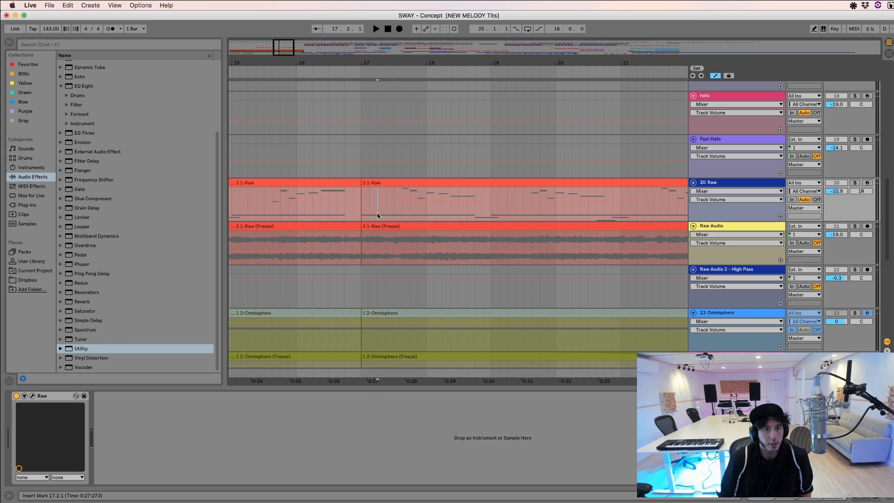
key("space")
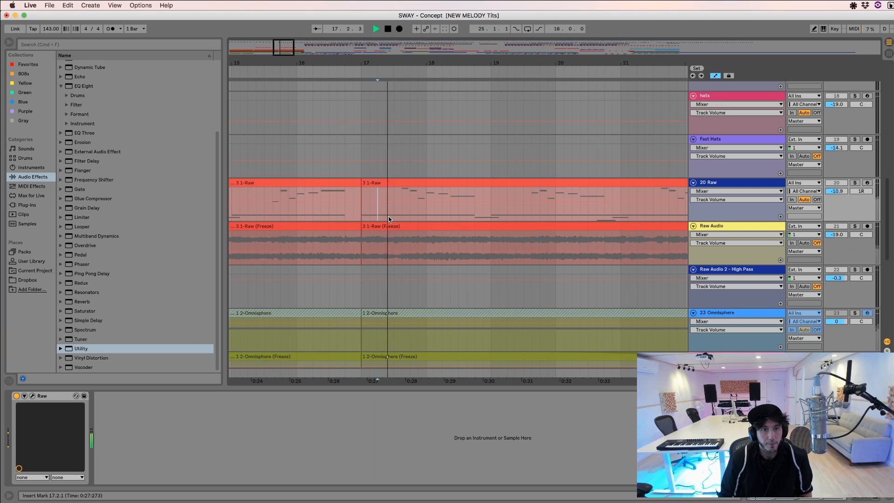
key("space")
left_click(855, 183)
key("space")
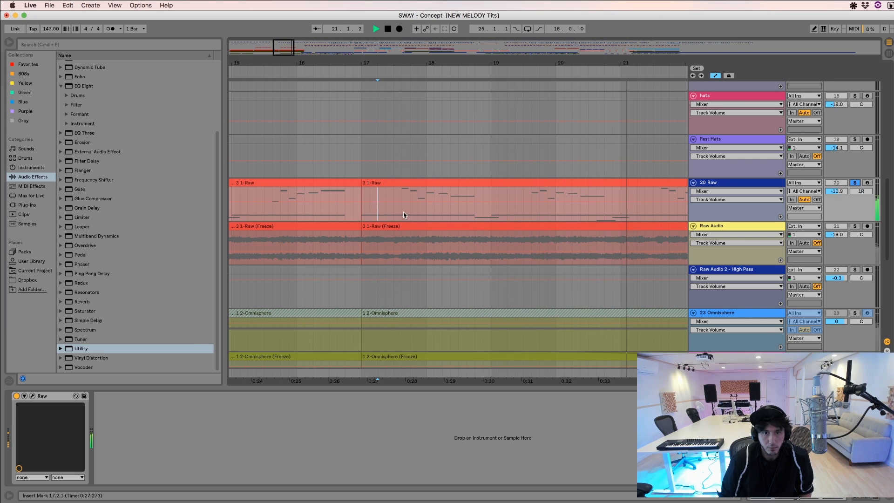
key("space")
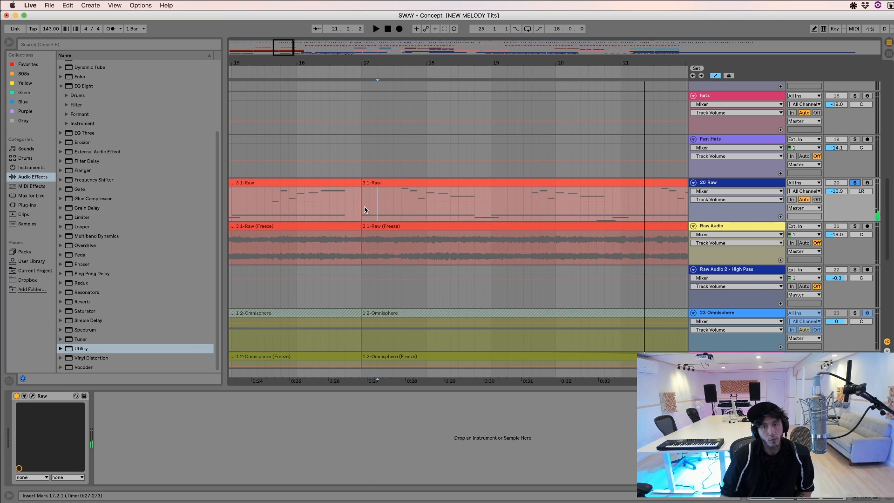